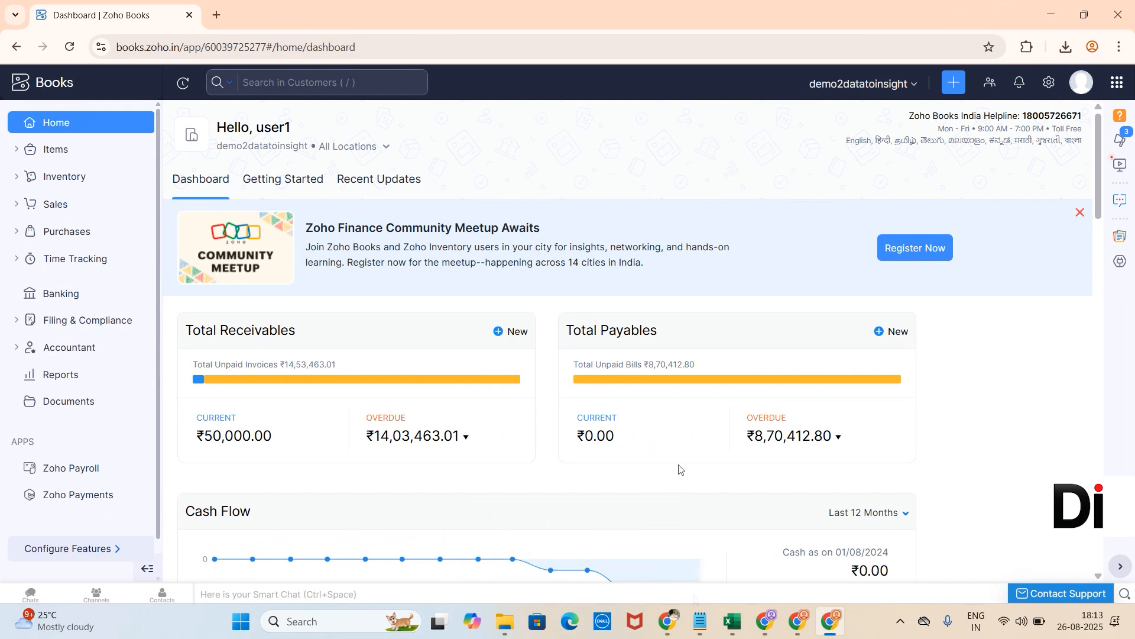
Step: Open the Chart of Accounts from the Accountant section
scroll(679, 468, down, 1)
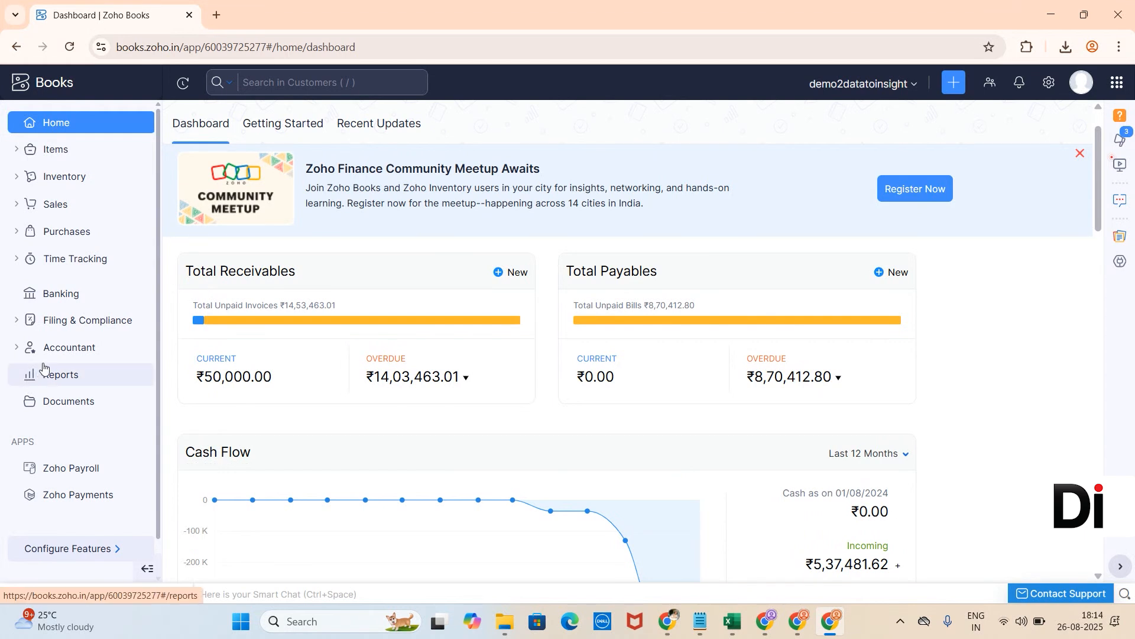
click(68, 354)
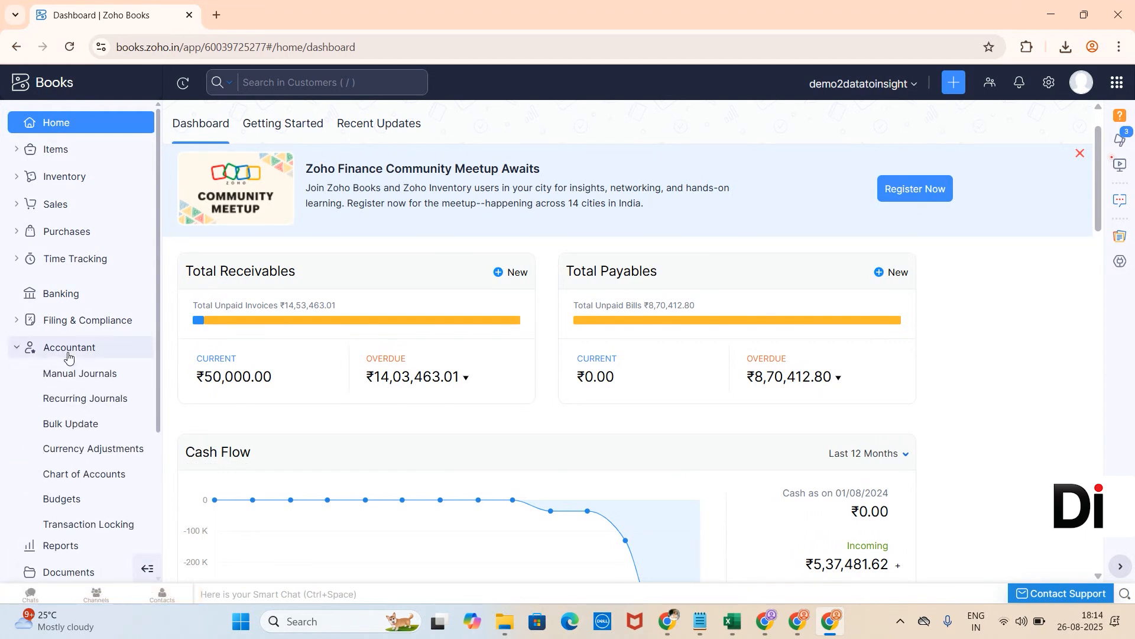
click(86, 474)
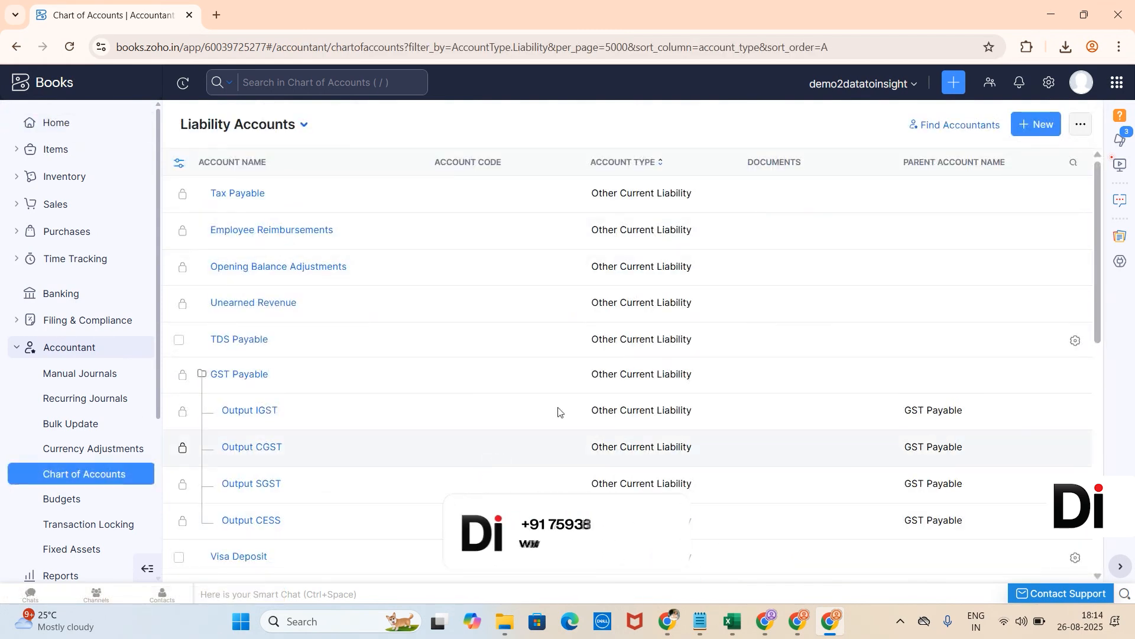
Step: Start a new account with account type Fixed Asset, then cancel the account creation
click(1022, 130)
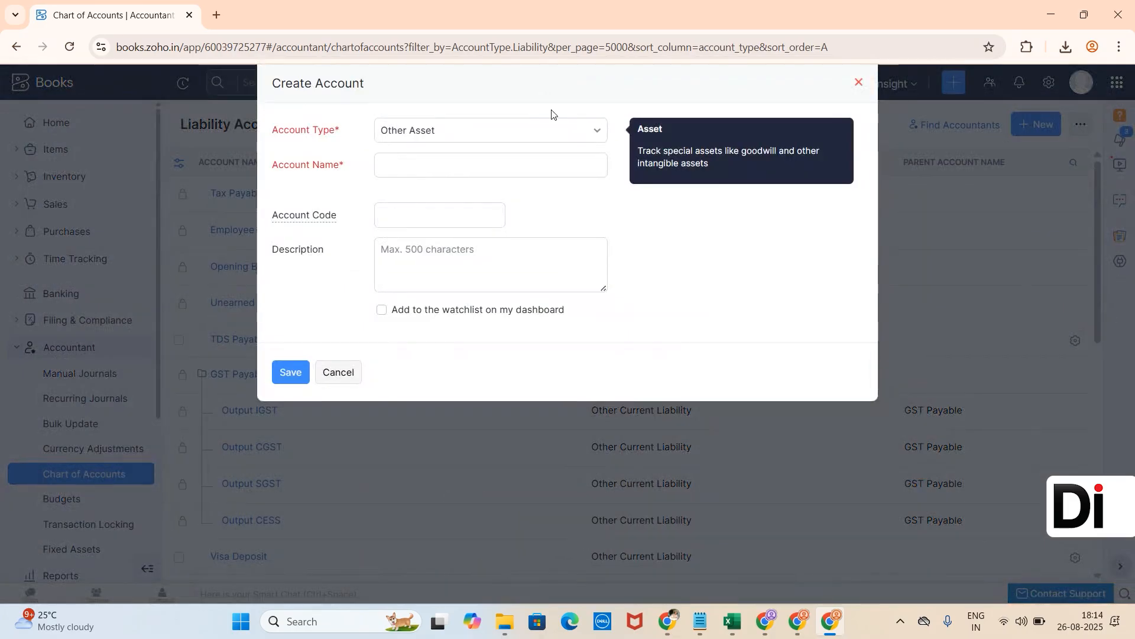
click(520, 123)
text(fu)
key(BackSpace)
text(ixed)
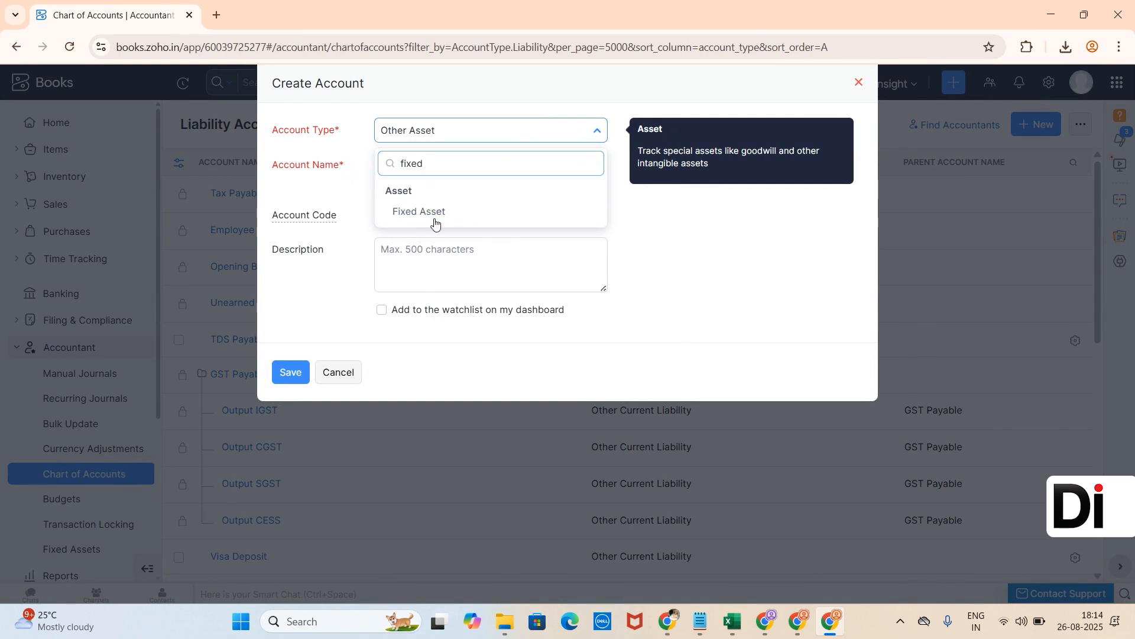
click(435, 221)
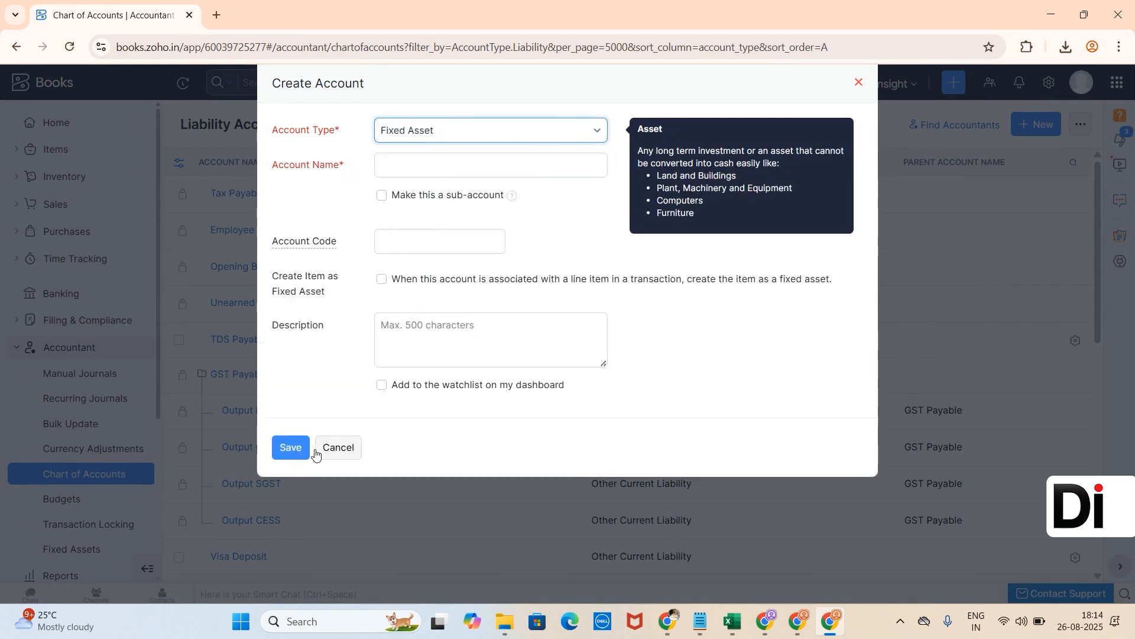
click(335, 455)
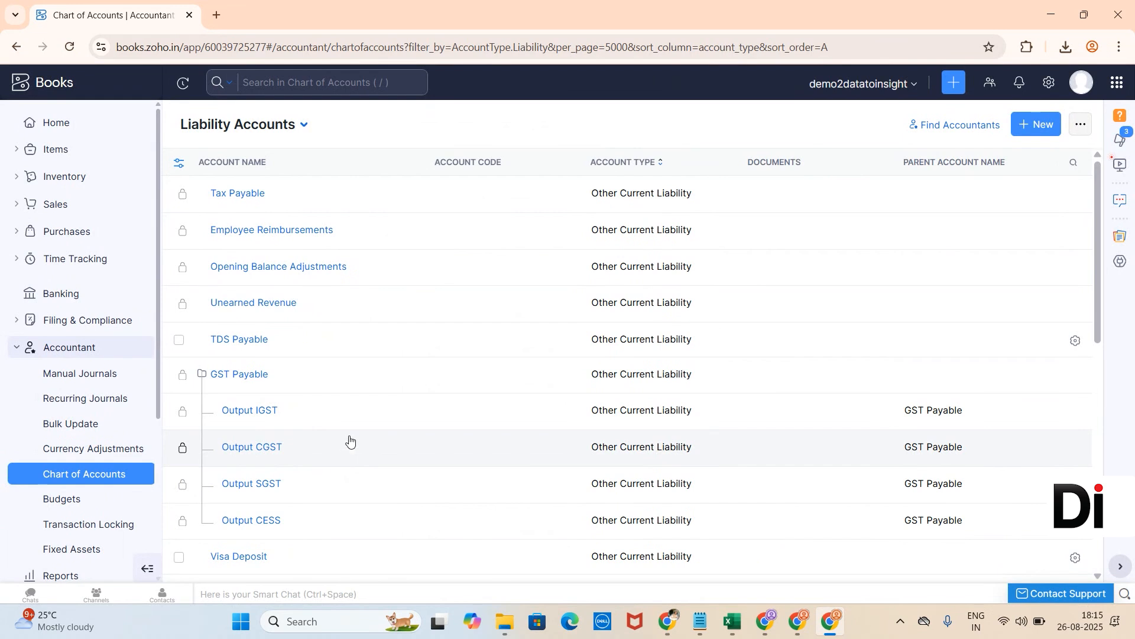
Step: Edit the opening balances in settings and set the migration date to 01/06/2025
click(1049, 82)
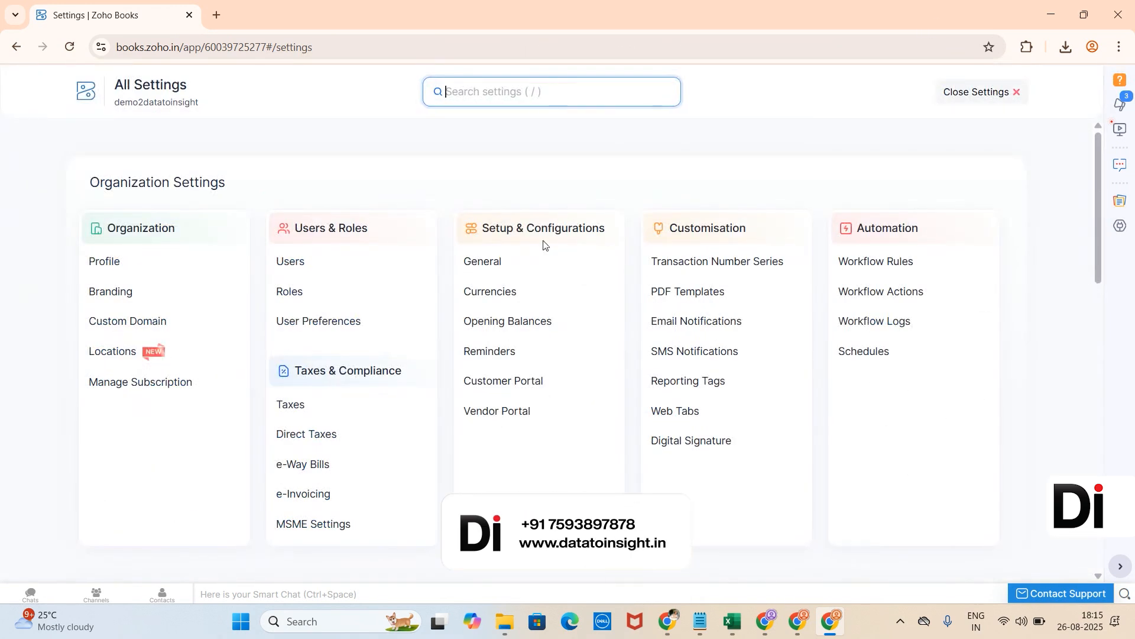
click(609, 324)
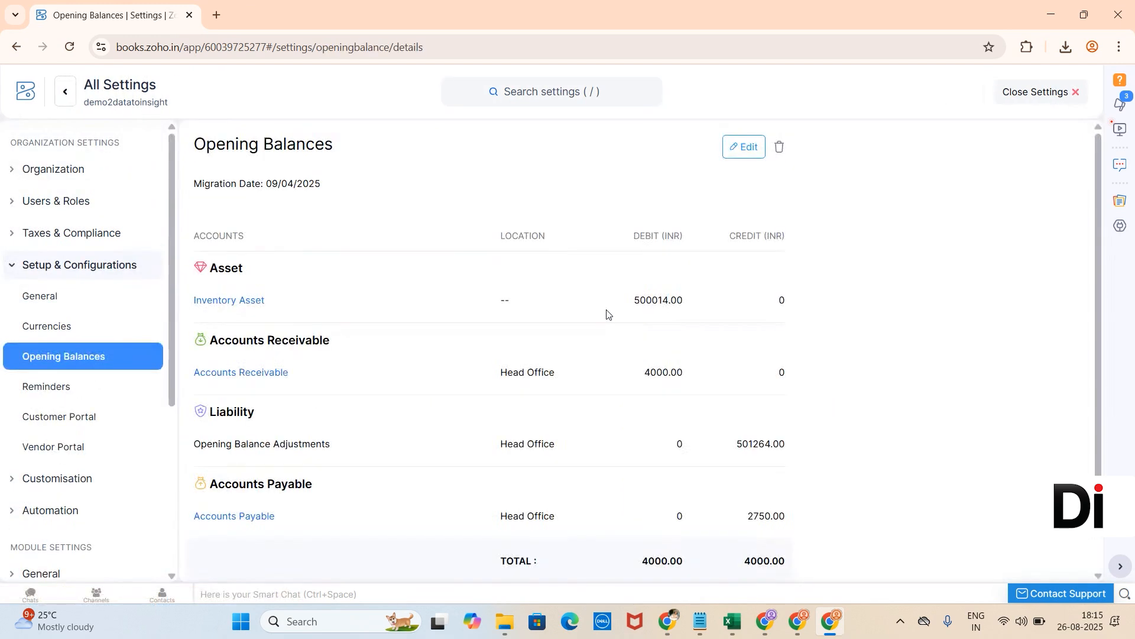
click(746, 155)
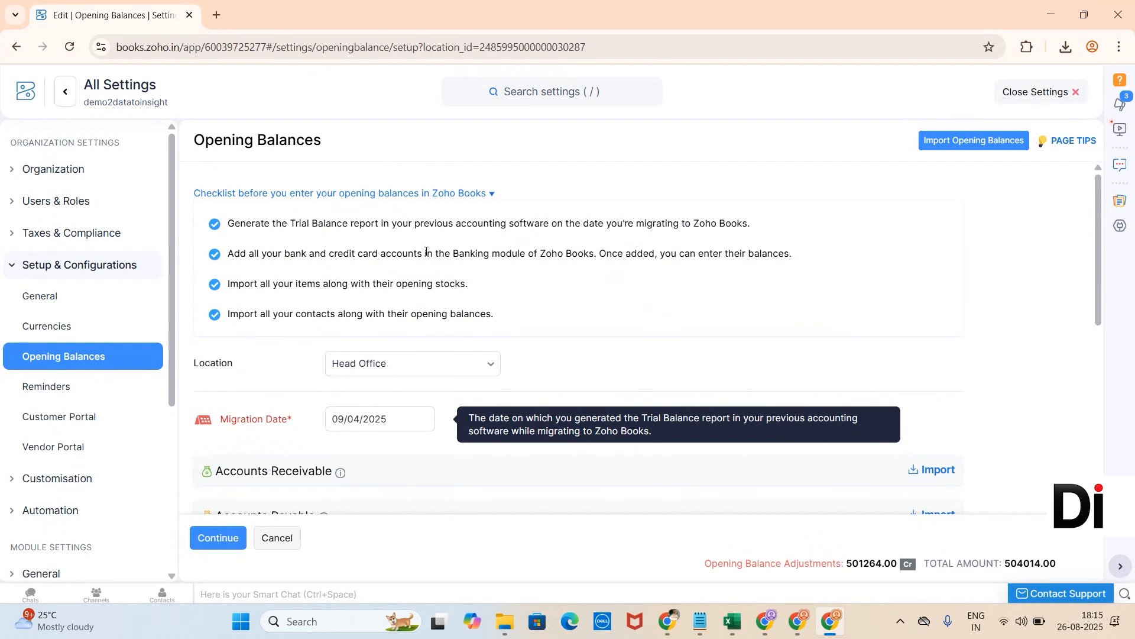
click(367, 431)
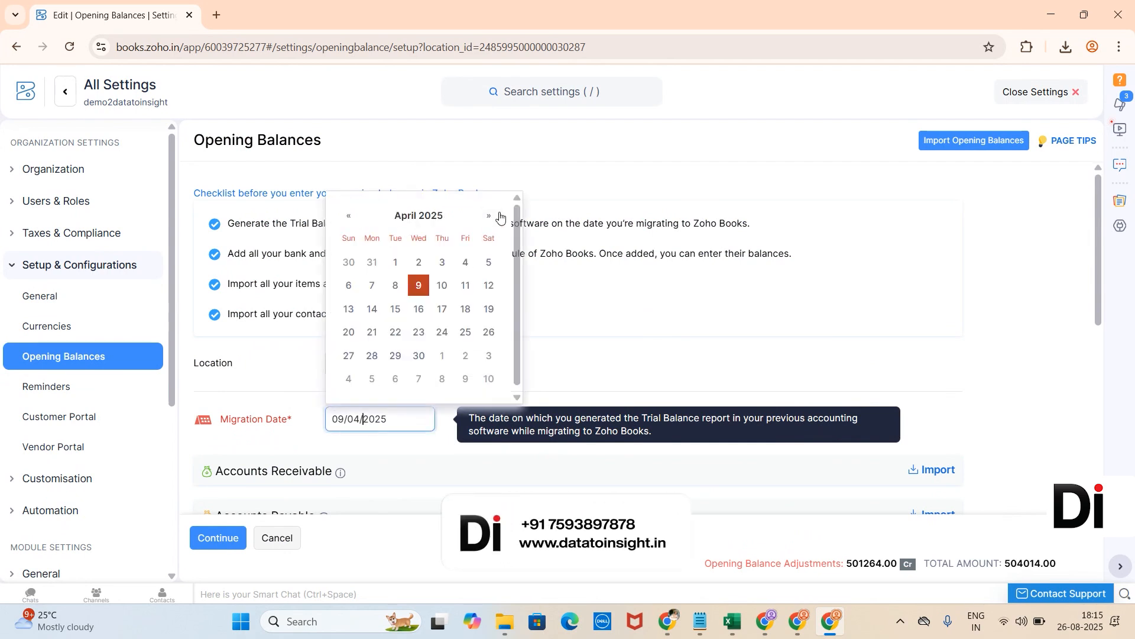
click(488, 215)
click(489, 215)
click(489, 215)
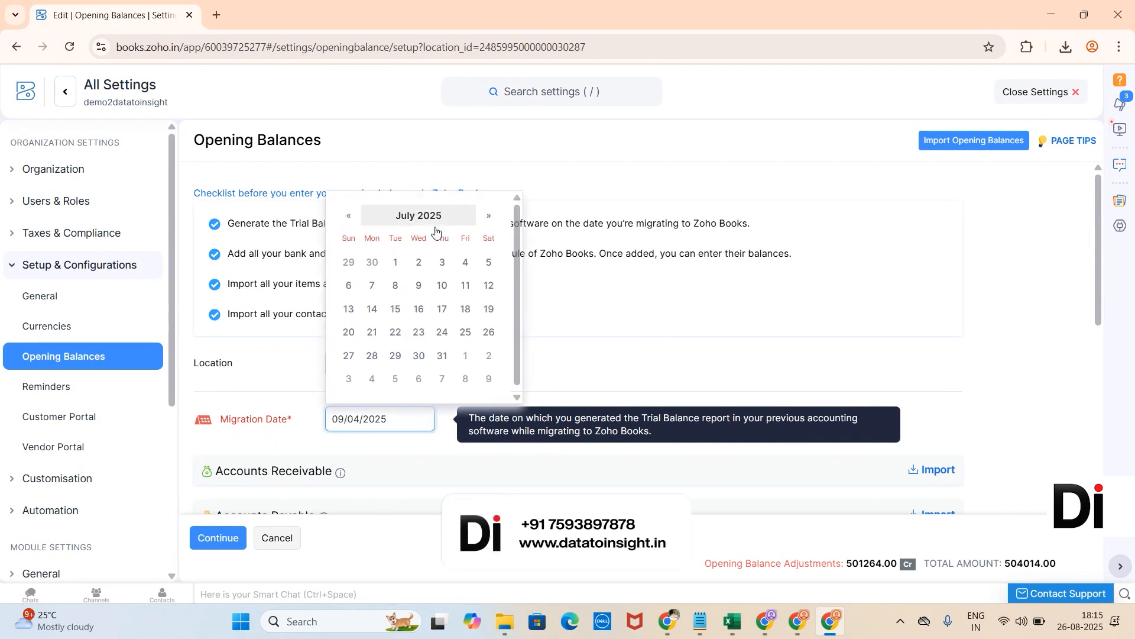
click(349, 216)
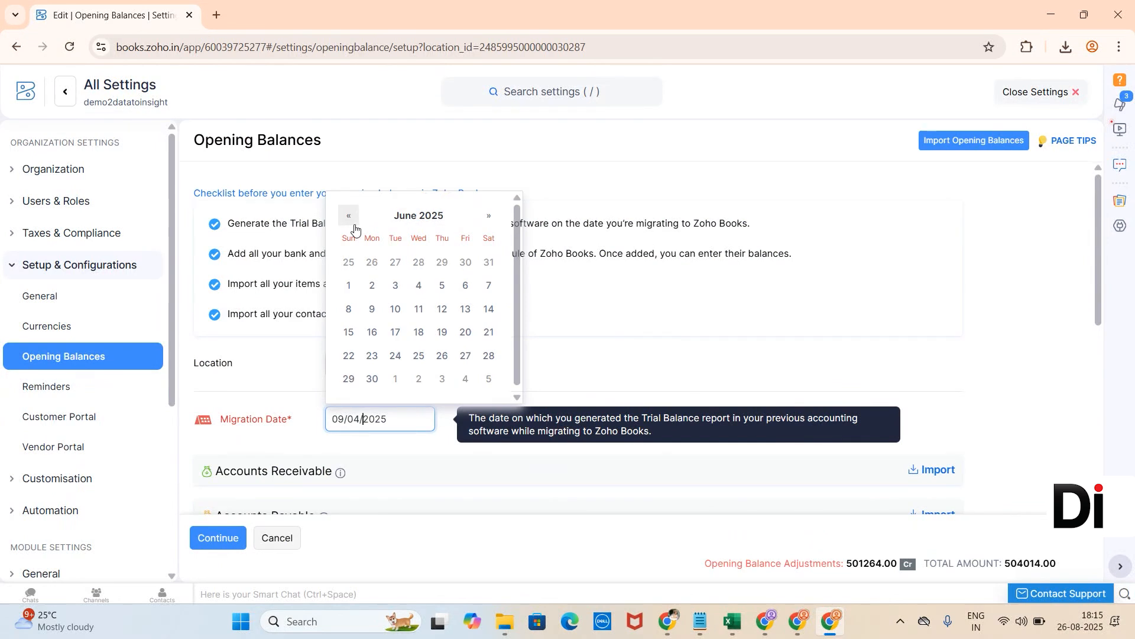
click(353, 287)
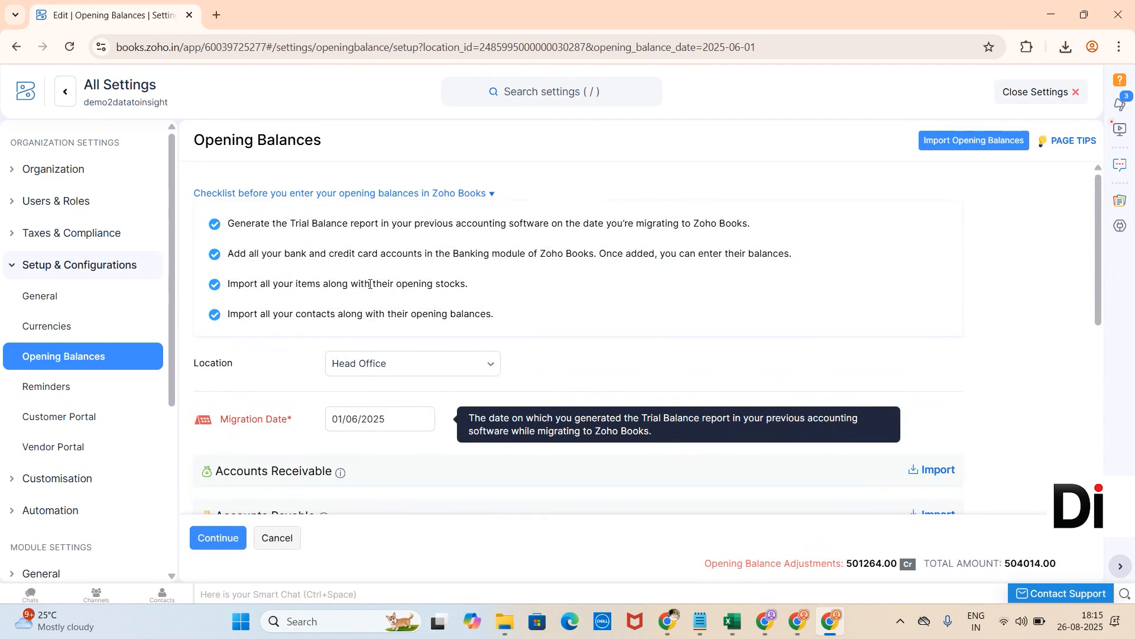
Step: Scroll through the opening balance account categories below the migration date
scroll(337, 461, down, 1)
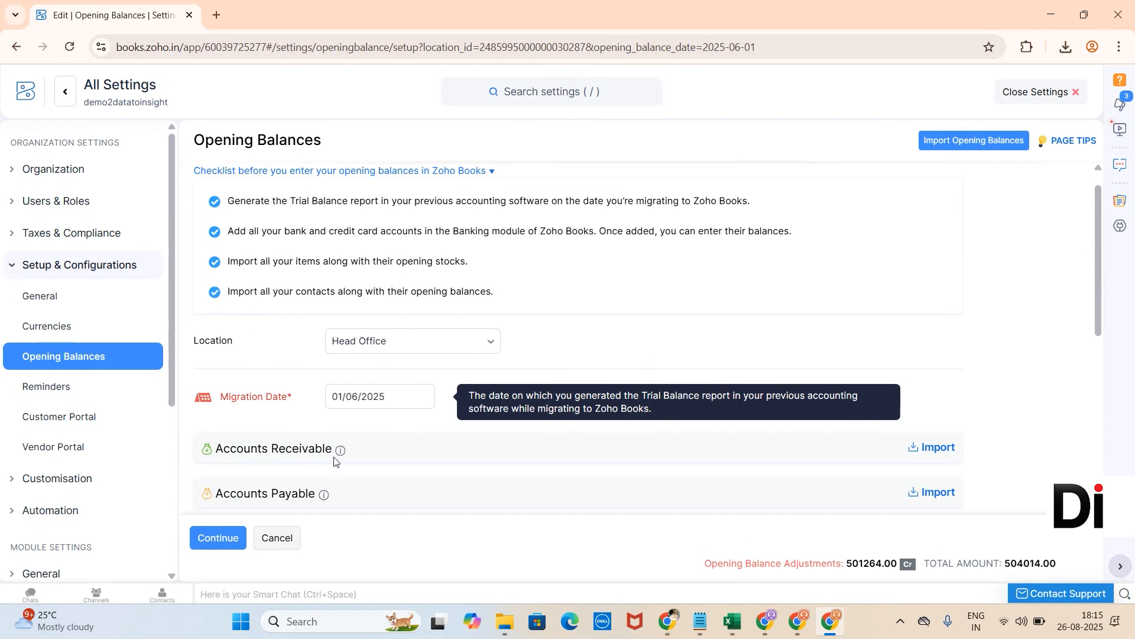
scroll(334, 461, down, 2)
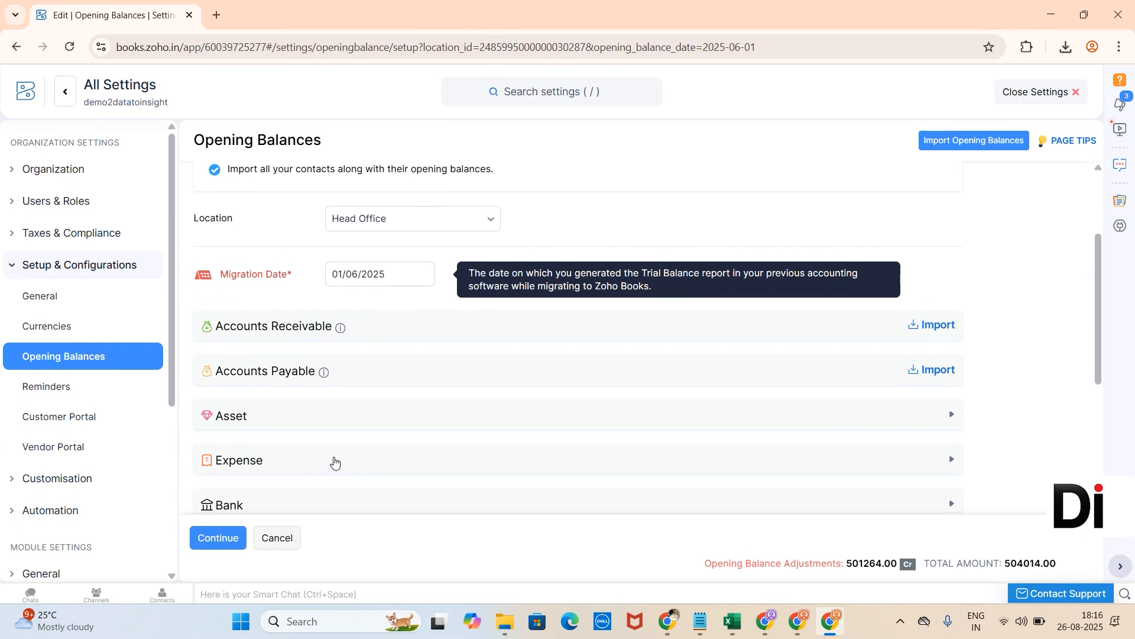
scroll(334, 461, down, 3)
scroll(334, 461, down, 1)
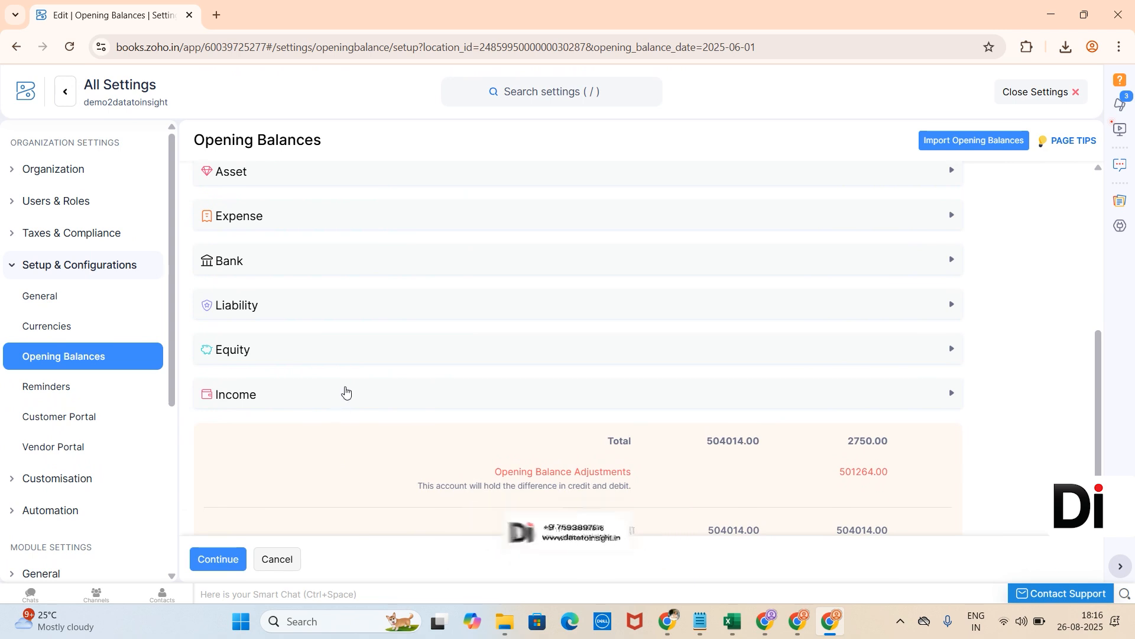
scroll(375, 266, up, 1)
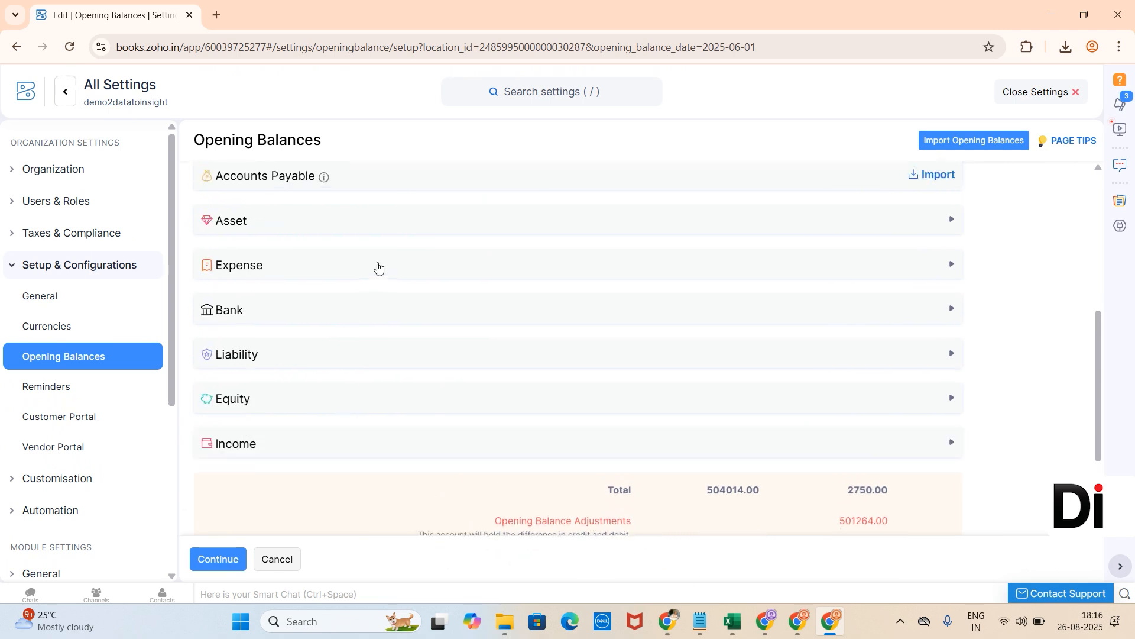
Step: Expand the Asset category and review its account debit and credit fields
click(951, 226)
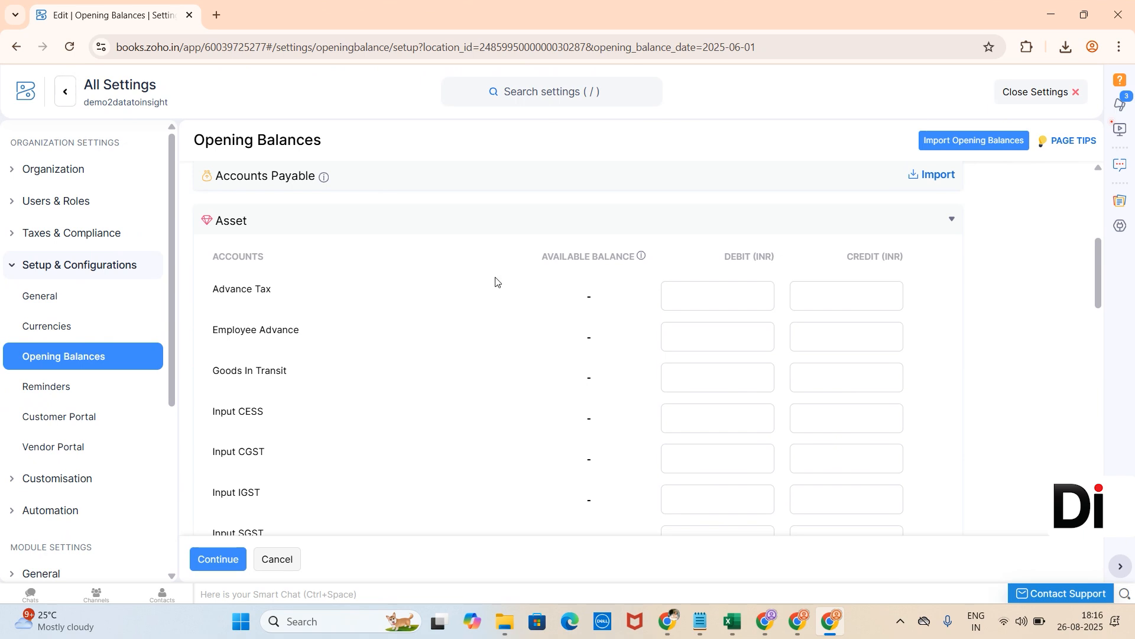
click(754, 288)
click(723, 247)
scroll(798, 321, down, 1)
scroll(798, 320, down, 4)
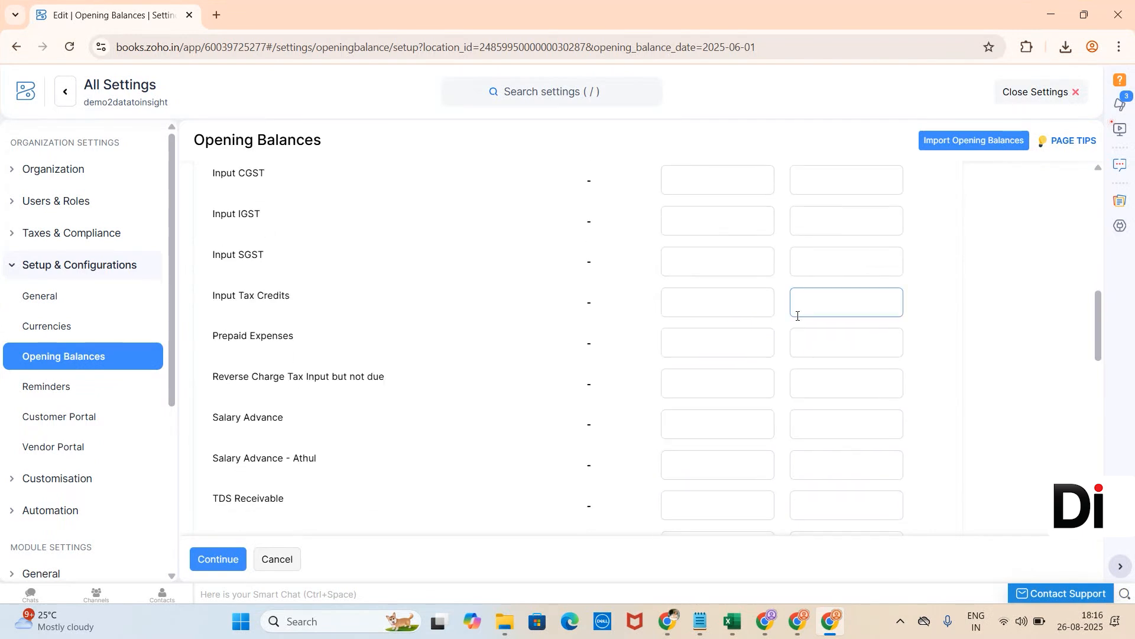
scroll(798, 318, down, 6)
scroll(797, 315, down, 5)
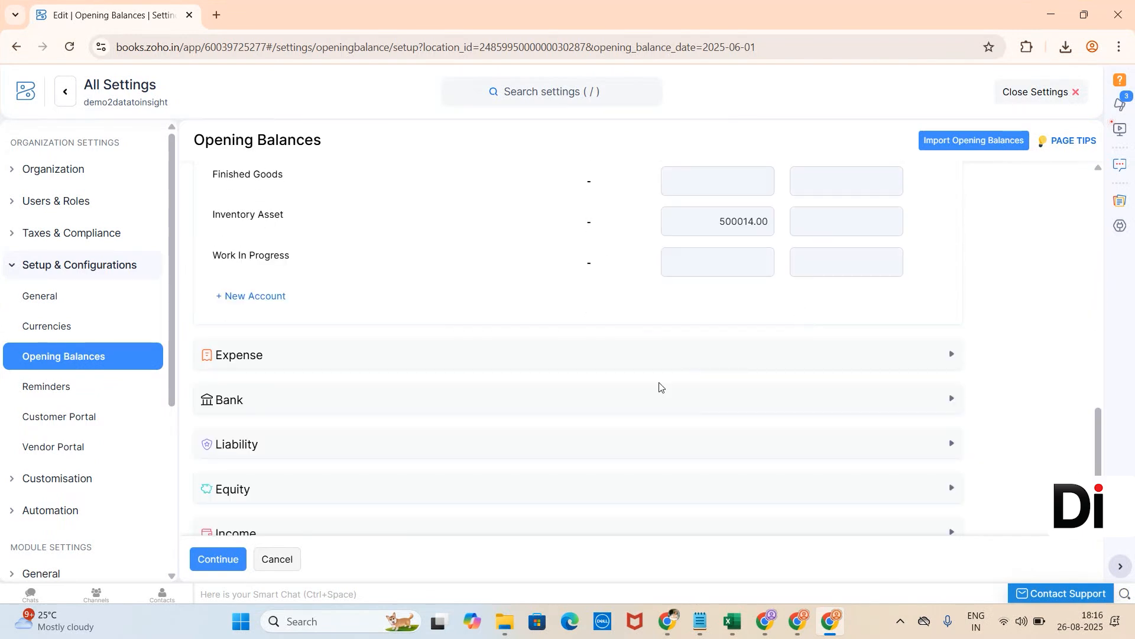
scroll(457, 437, up, 6)
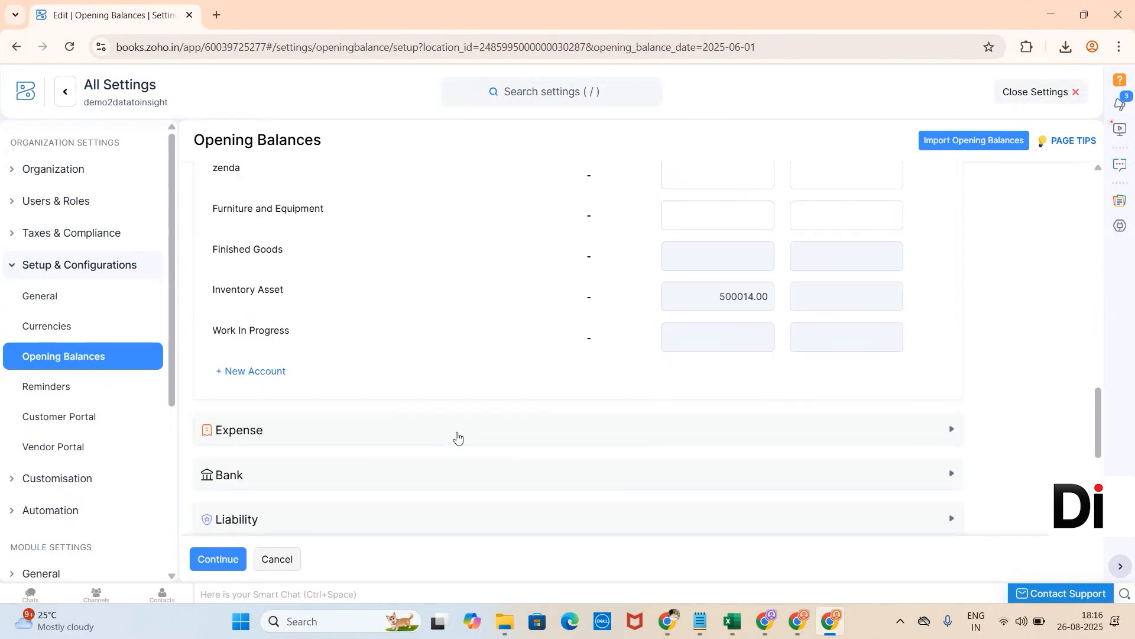
scroll(457, 438, up, 15)
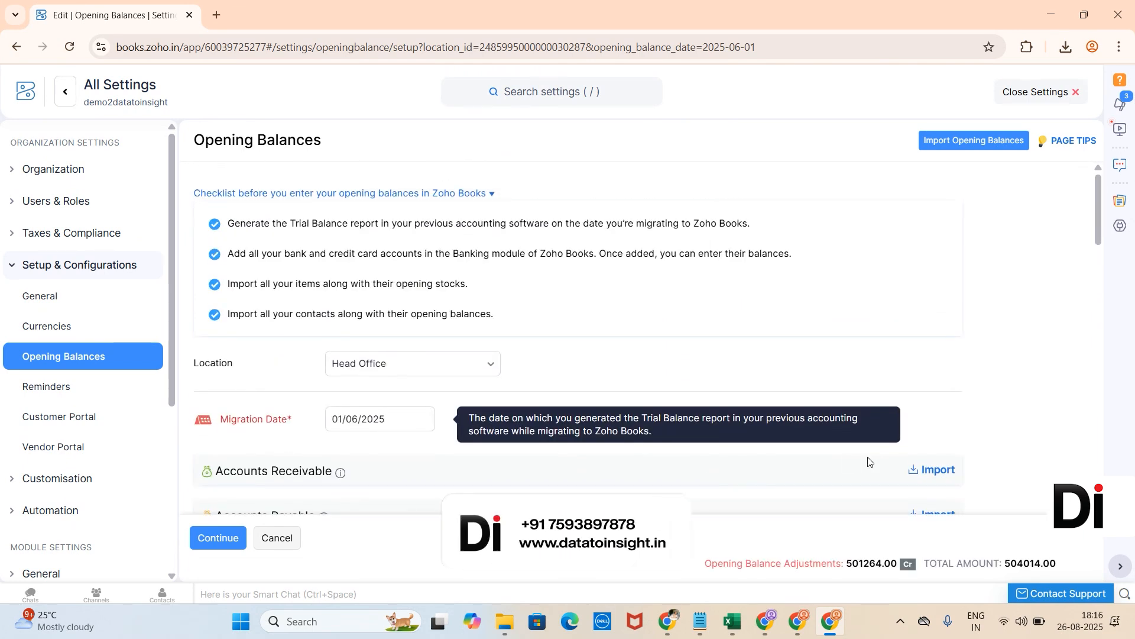
Step: Open the opening balances import and browse for a file without choosing one
click(927, 471)
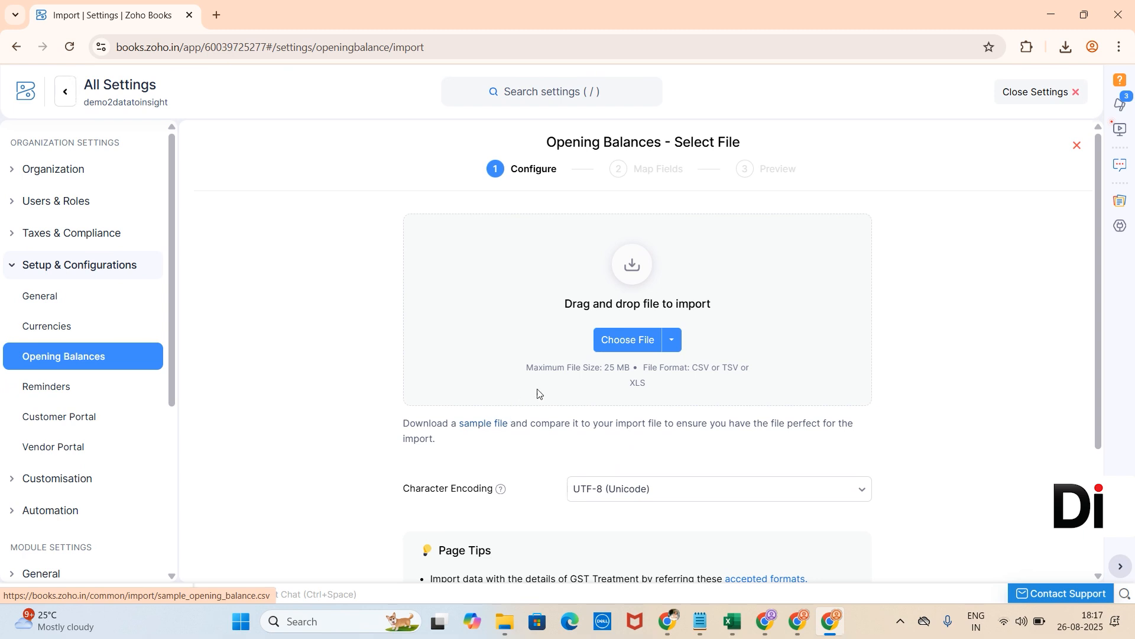
click(621, 342)
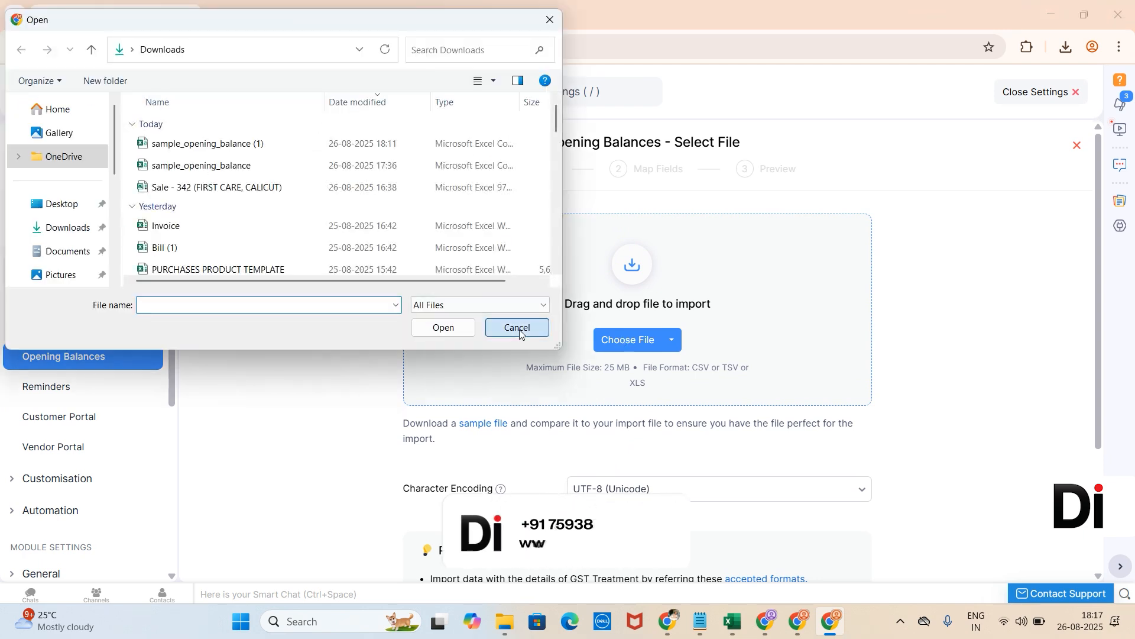
click(520, 329)
scroll(520, 332, down, 3)
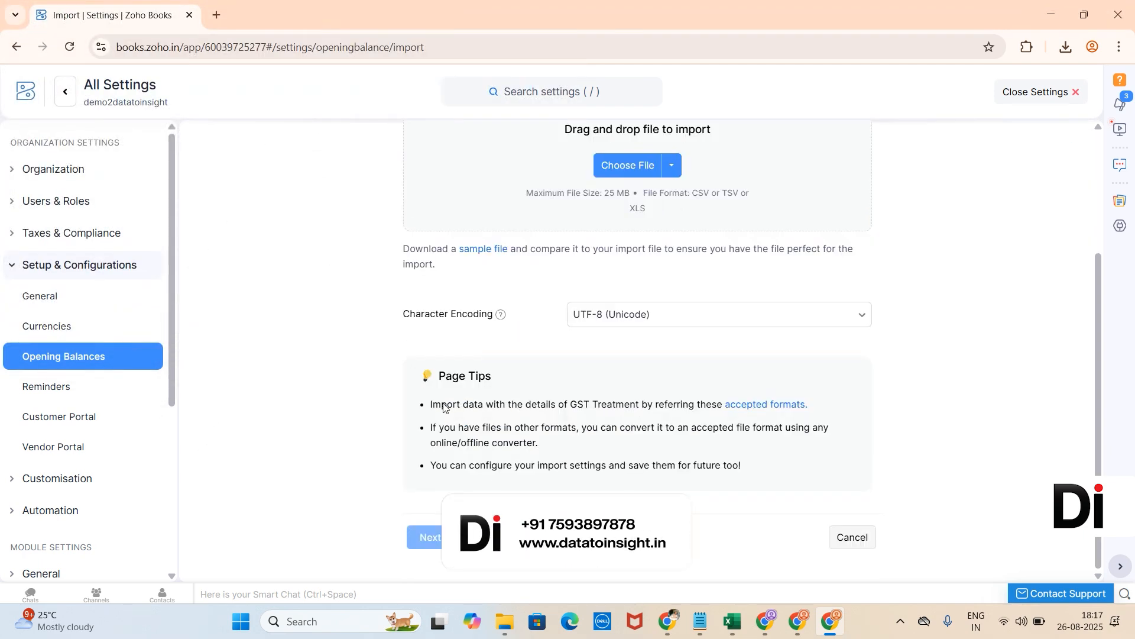